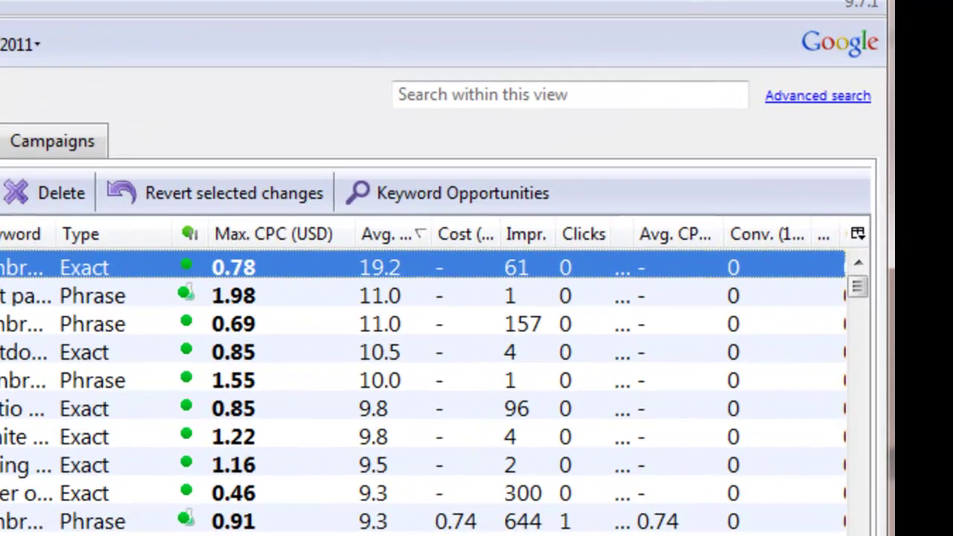
Add an Advanced search criterion: Avg. pos is greater than 11
click(836, 97)
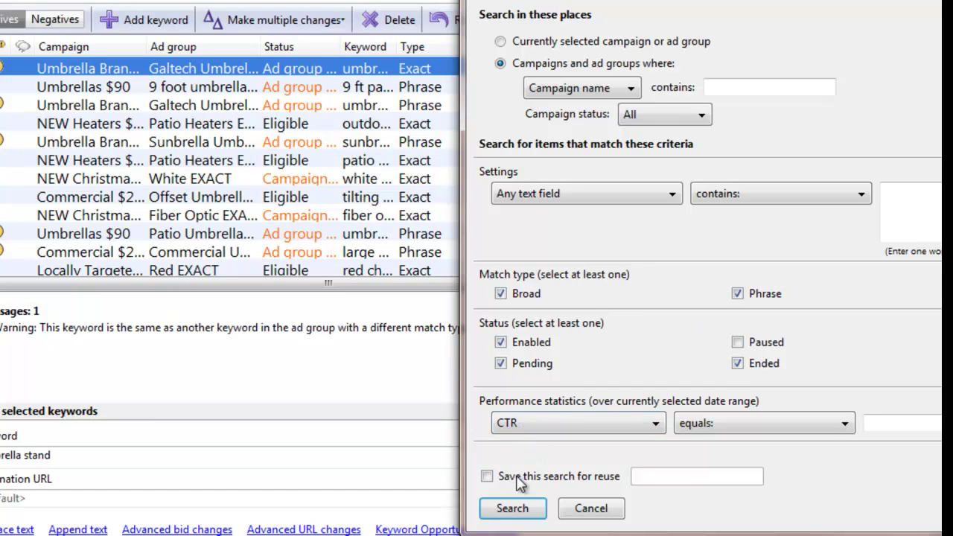
click(616, 423)
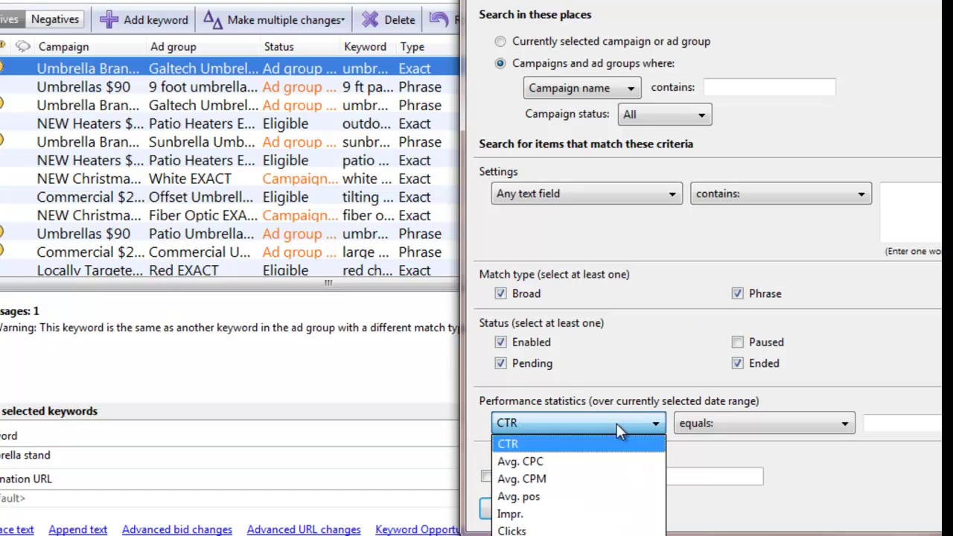
click(565, 498)
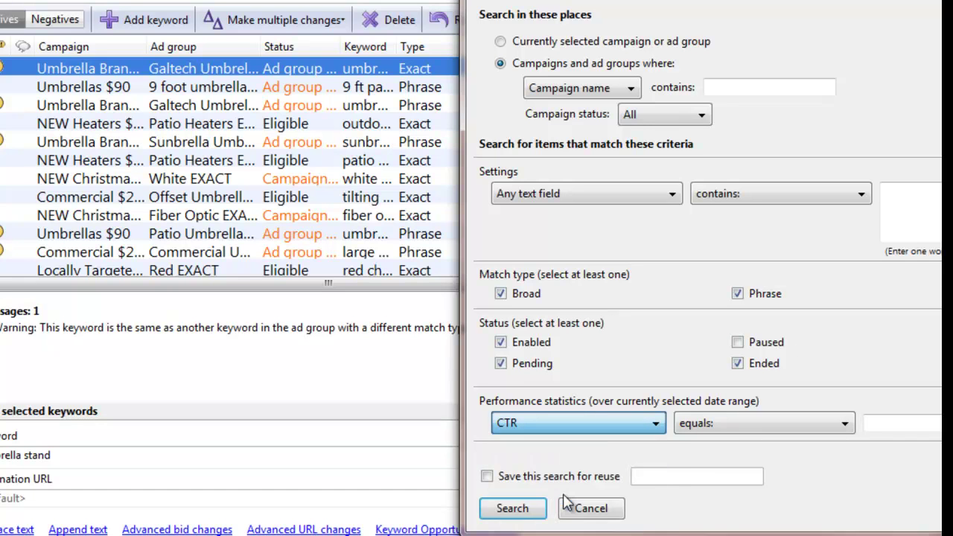
click(798, 422)
click(752, 481)
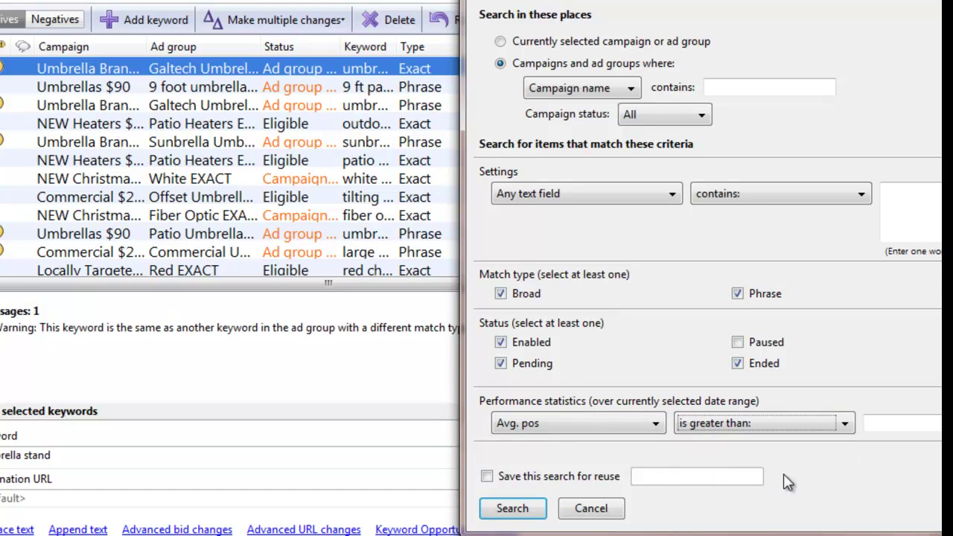
click(936, 425)
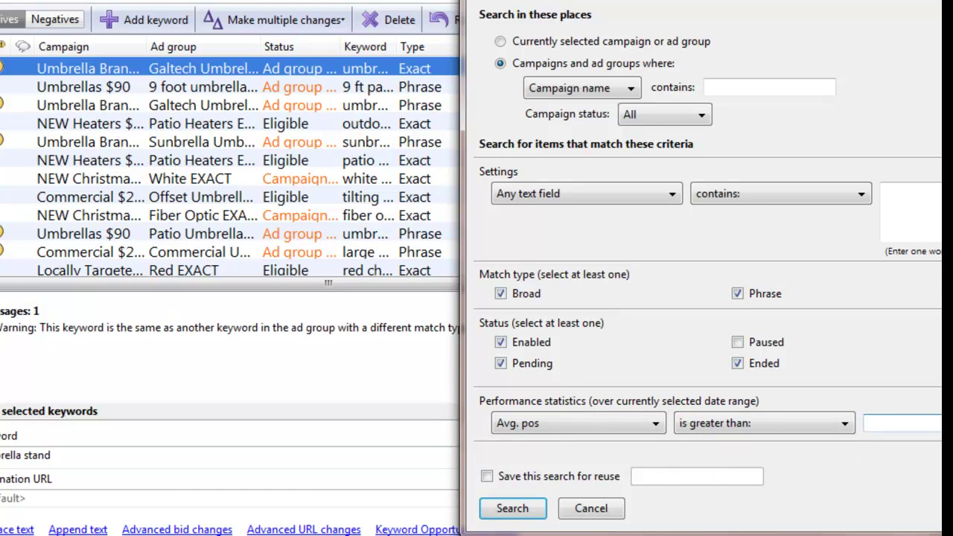
text(11)
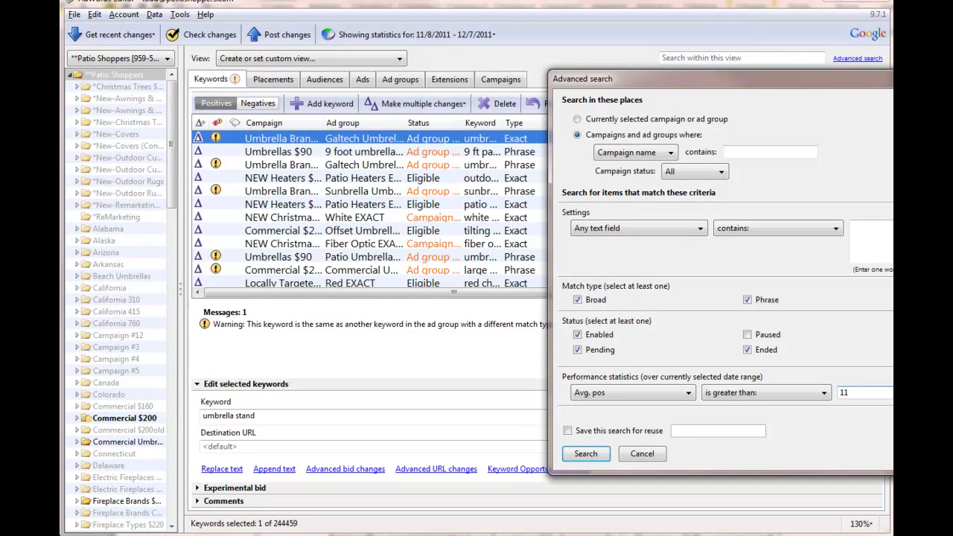
Run the search, returning the single exact-match umbrella keyword at position 19.2
click(606, 454)
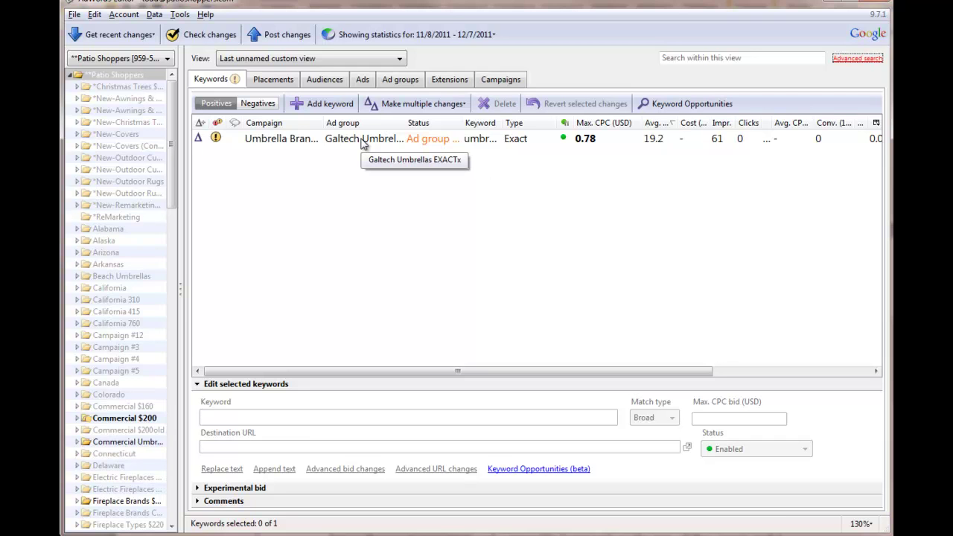
Change the Avg. pos threshold from 11 to 8 and rerun the search, listing 15 keywords
click(856, 58)
double_click(878, 393)
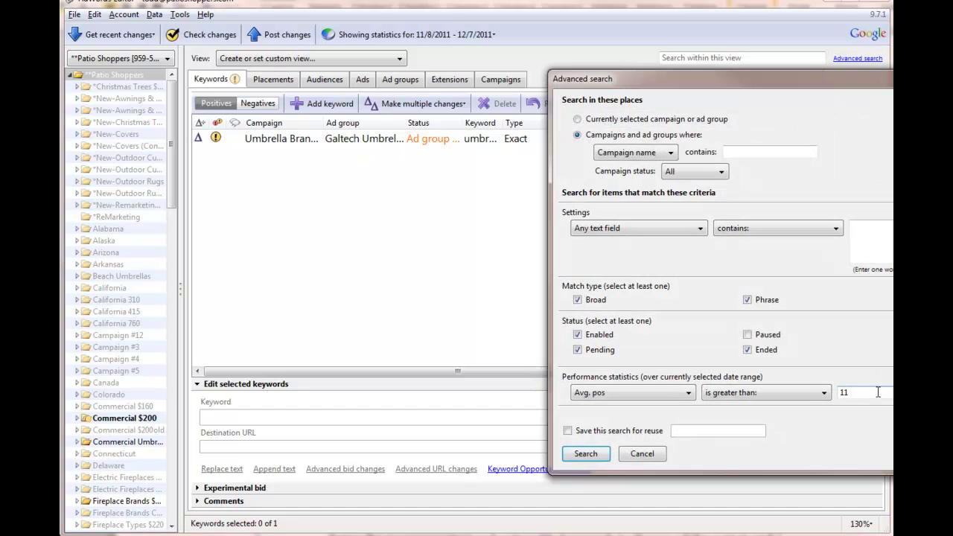
text(1)
key(BackSpace)
text(8)
click(600, 455)
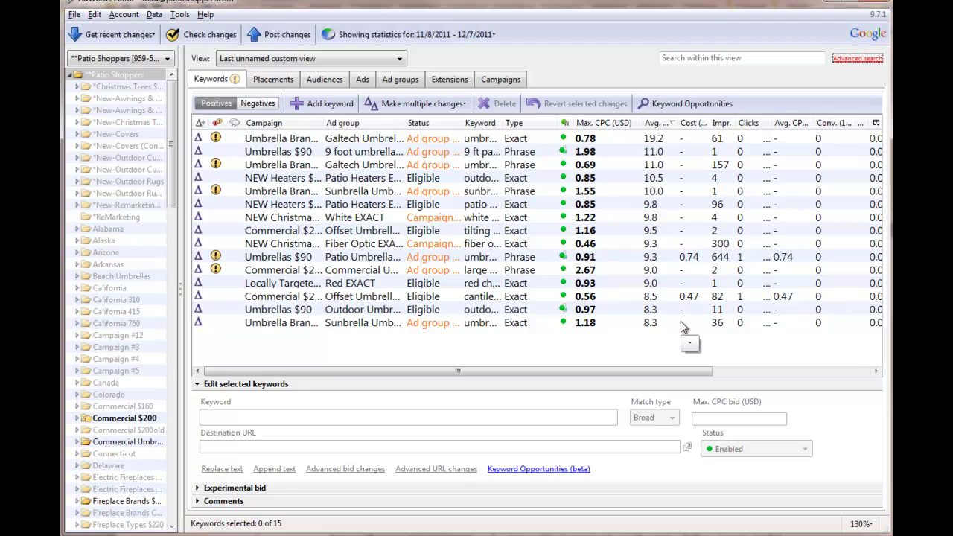
Select the fourteen keywords in rows 2–15, from the 9 ft patio umbrella to umbrella lights
click(587, 154)
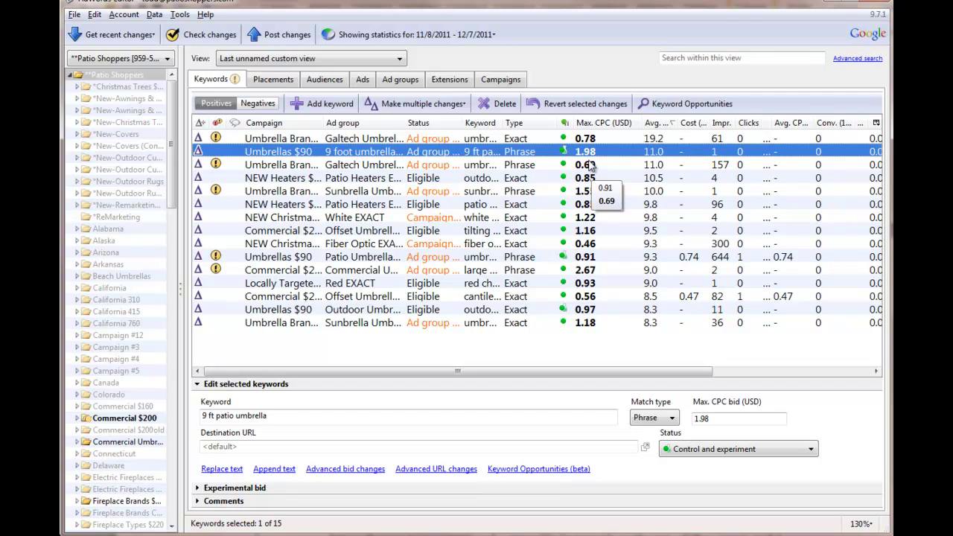
click(590, 167)
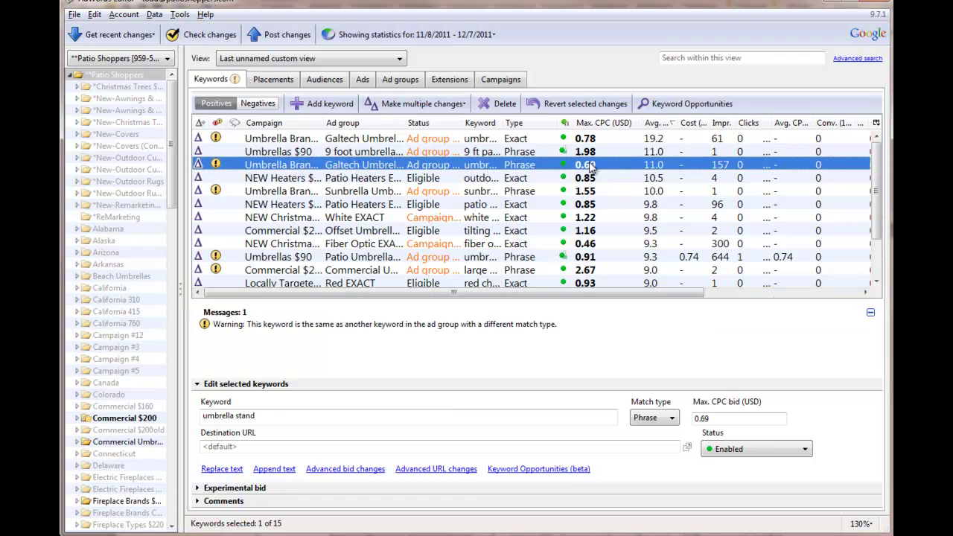
click(593, 183)
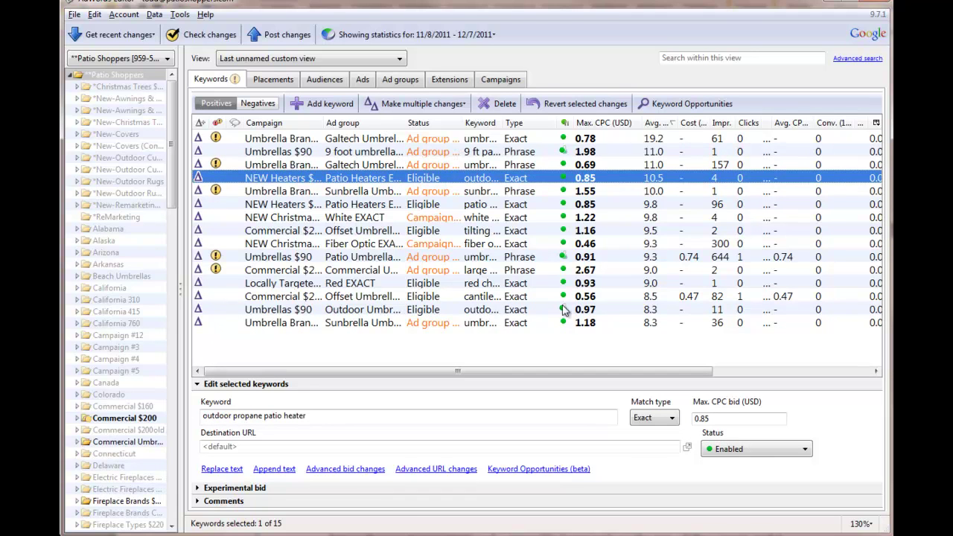
click(590, 323)
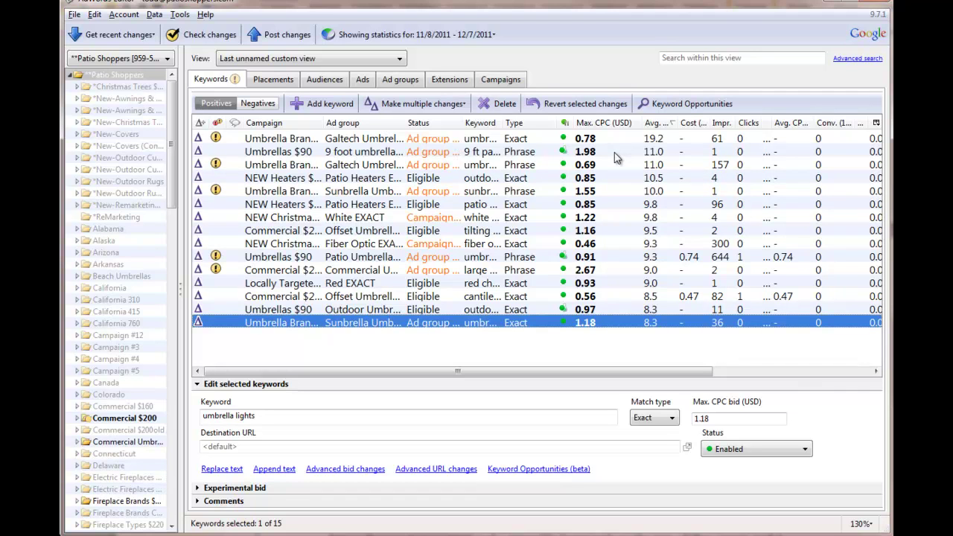
shift+click(614, 152)
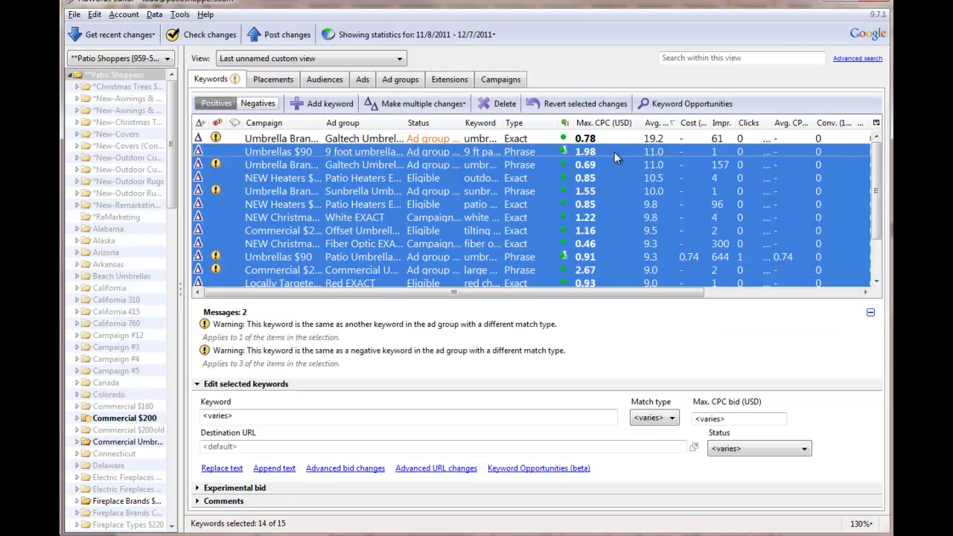
Increase the selected keywords' max CPC bids by 30 percent and apply the change
click(338, 469)
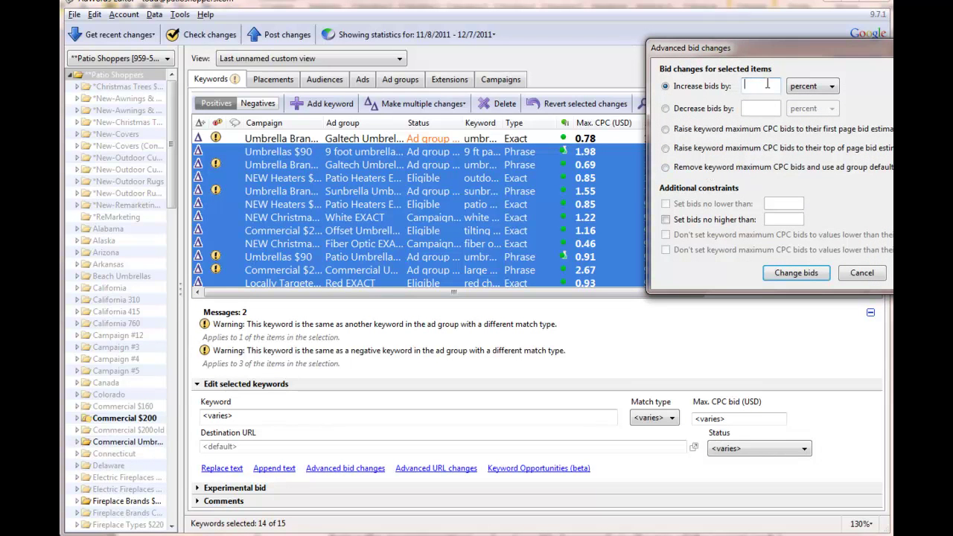
text(30)
click(796, 273)
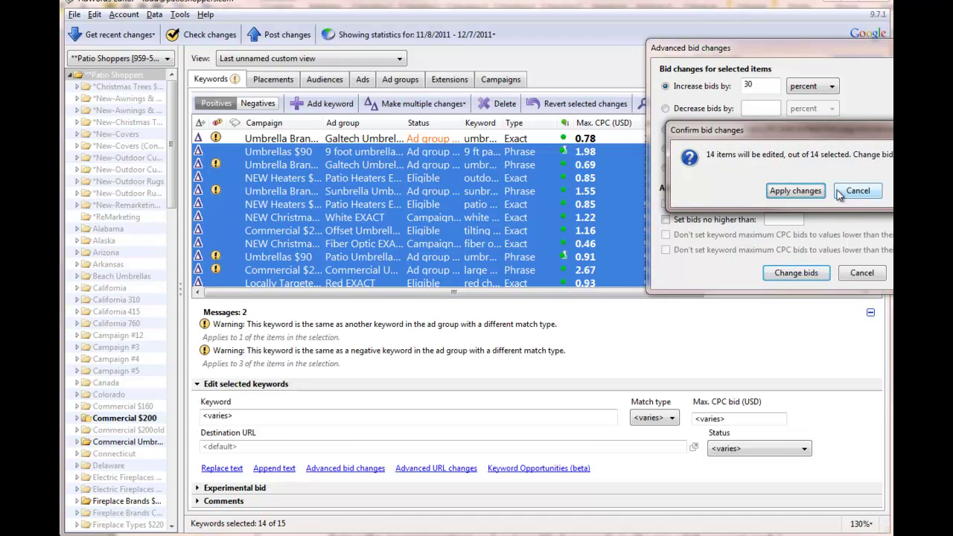
click(797, 191)
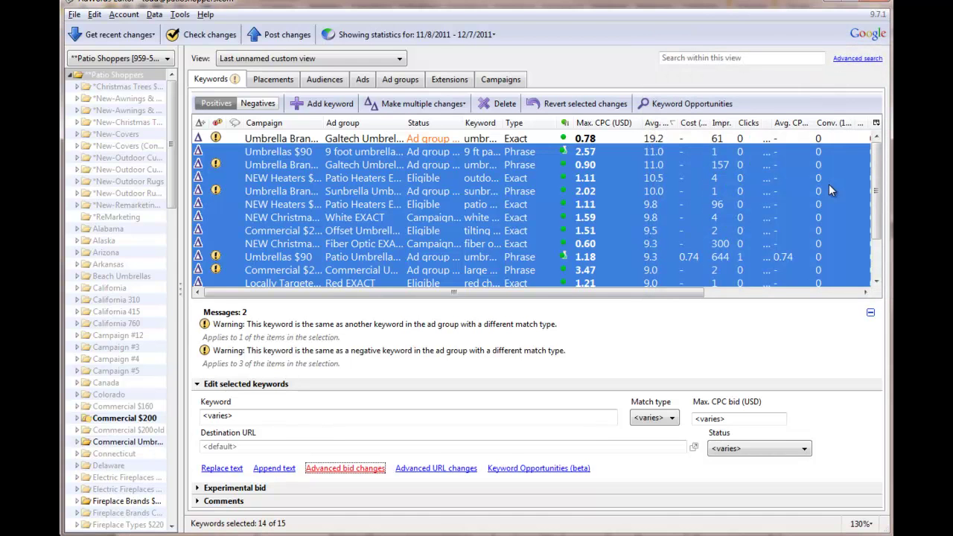
click(594, 140)
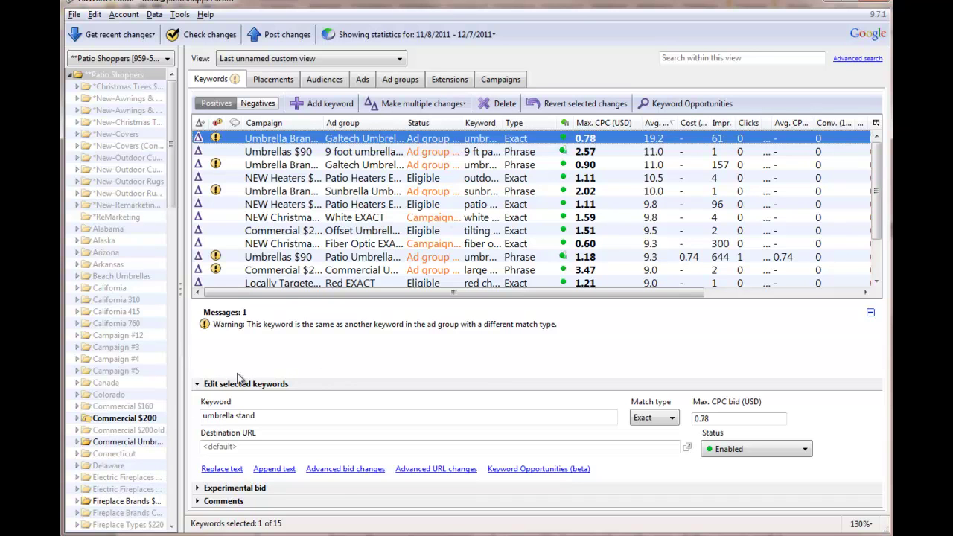
Raise the umbrella stand keyword's max CPC bid by 100 percent, from 0.78 to 1.56
click(354, 469)
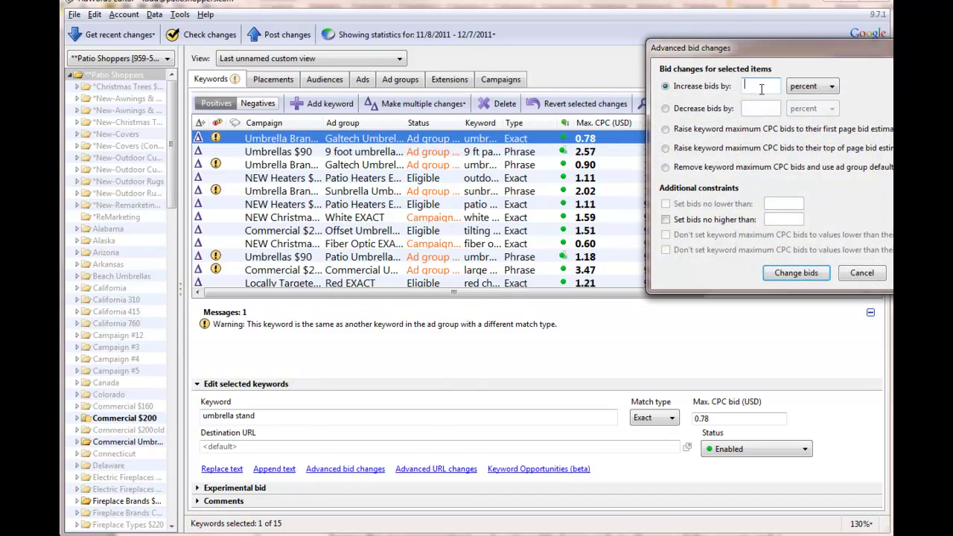
text(100)
click(794, 274)
click(795, 190)
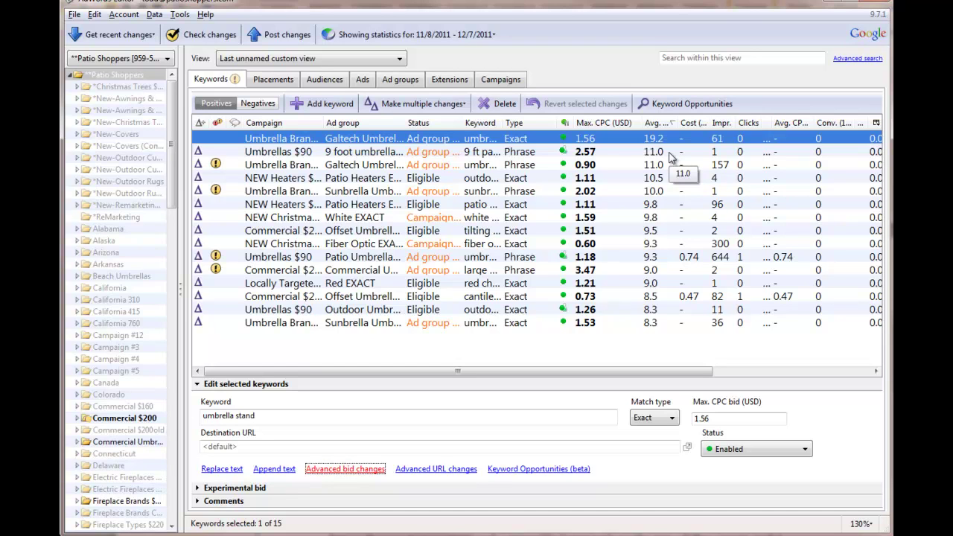
Post the 14 local keyword bid changes to the AdWords account
click(287, 35)
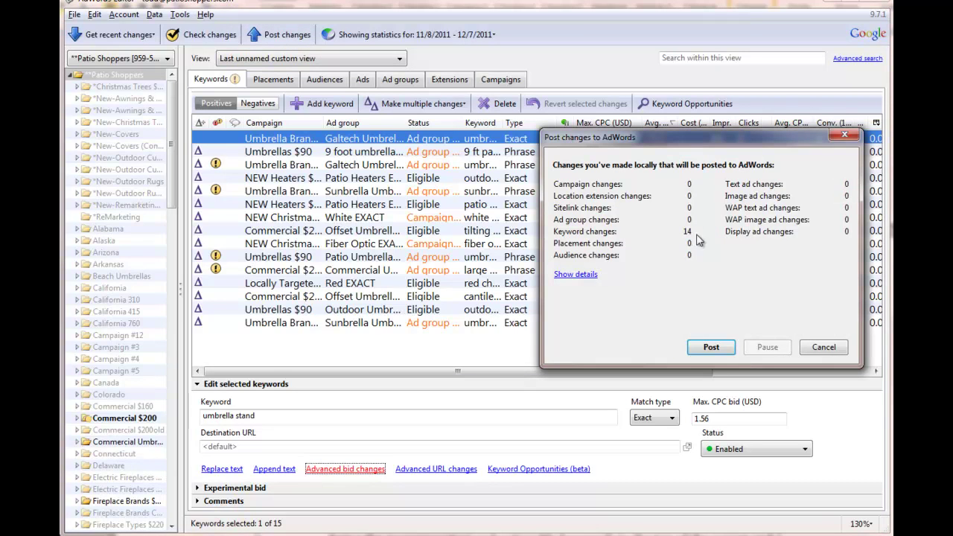
click(712, 347)
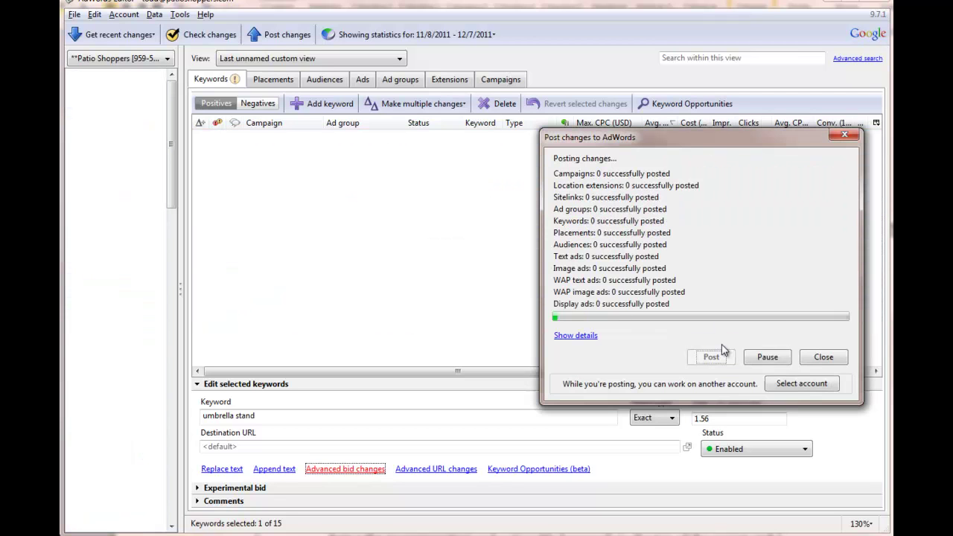